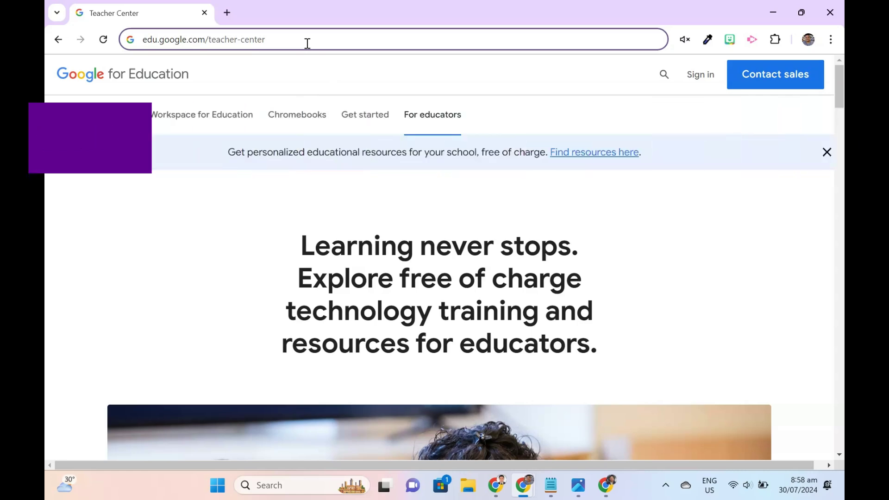
Load the Teacher Center page and go to its Training Courses page for educators
{"action": "key", "text": "Return"}
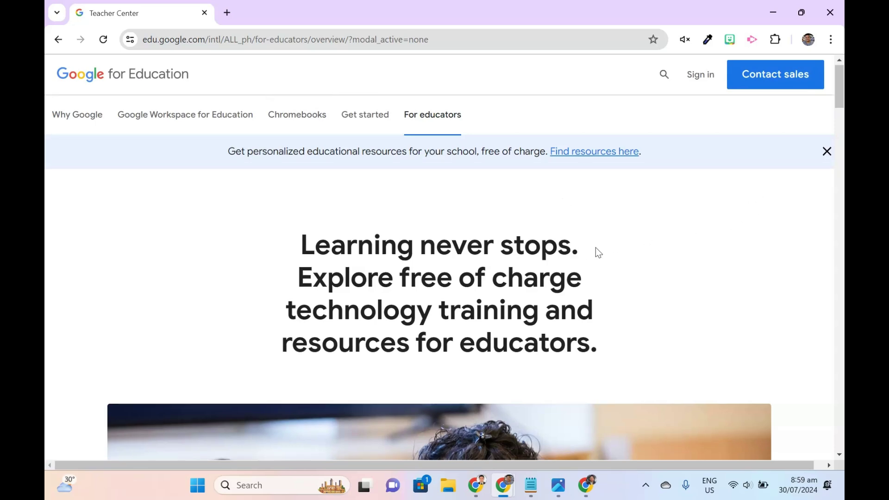
{"action": "scroll", "coordinate": [596, 250], "scroll_direction": "down", "scroll_amount": 3}
{"action": "scroll", "coordinate": [595, 248], "scroll_direction": "down", "scroll_amount": 9}
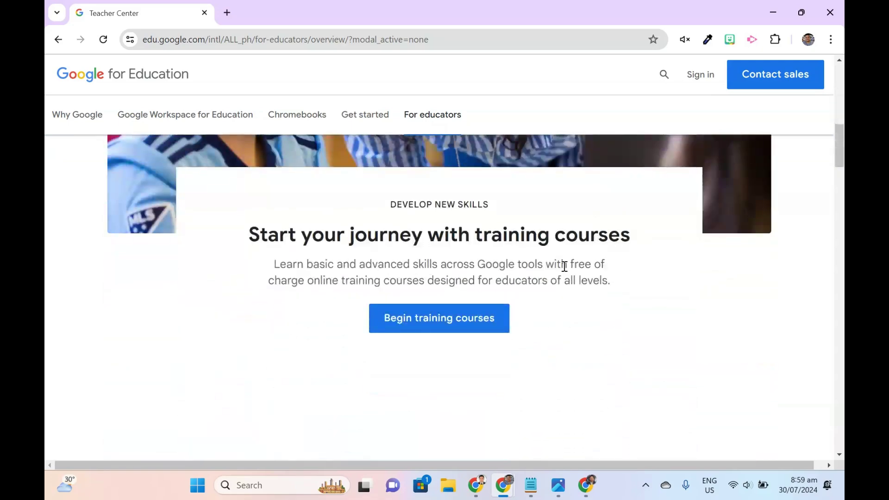
{"action": "left_click", "coordinate": [487, 333]}
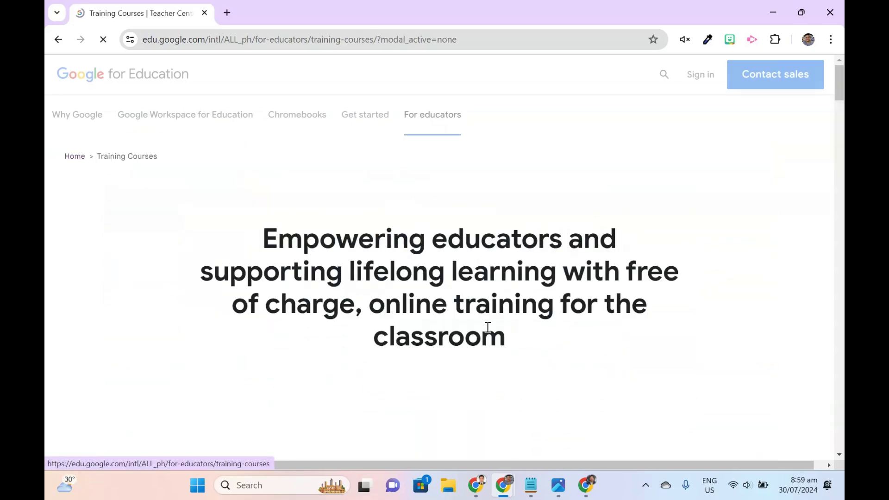
Find the course cards and open the Basics Training course in a new tab
{"action": "scroll", "coordinate": [517, 302], "scroll_direction": "down", "scroll_amount": 4}
{"action": "scroll", "coordinate": [517, 307], "scroll_direction": "down", "scroll_amount": 4}
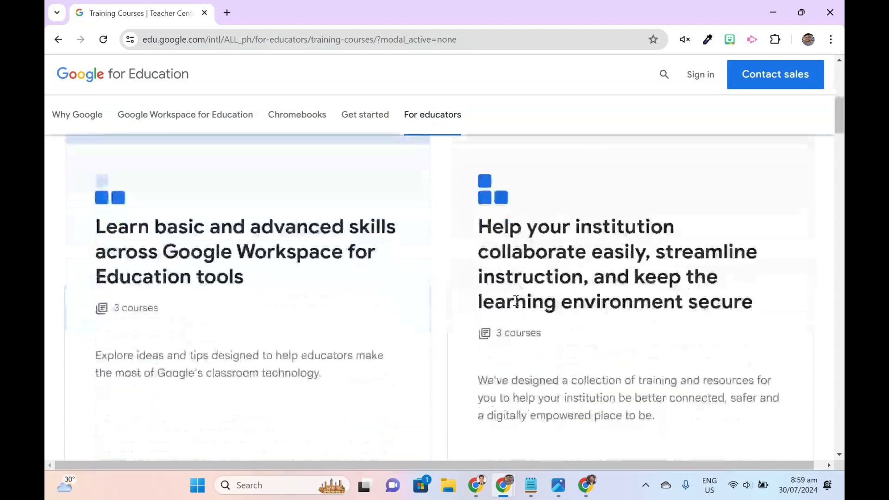
{"action": "scroll", "coordinate": [215, 281], "scroll_direction": "down", "scroll_amount": 3}
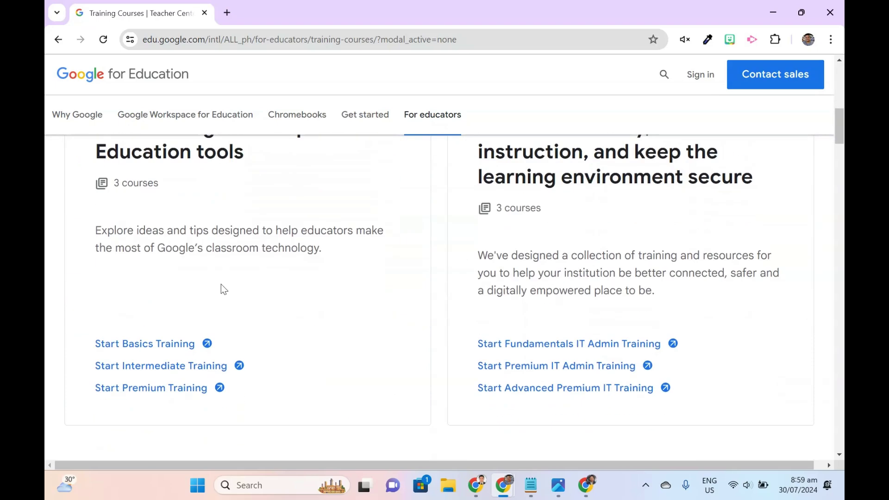
{"action": "scroll", "coordinate": [540, 216], "scroll_direction": "up", "scroll_amount": 1}
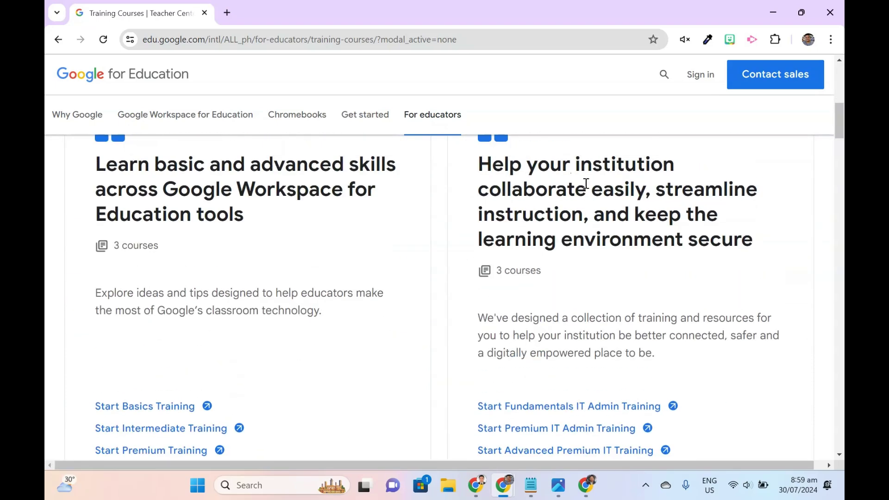
{"action": "scroll", "coordinate": [582, 273], "scroll_direction": "up", "scroll_amount": 1}
{"action": "scroll", "coordinate": [321, 265], "scroll_direction": "down", "scroll_amount": 2}
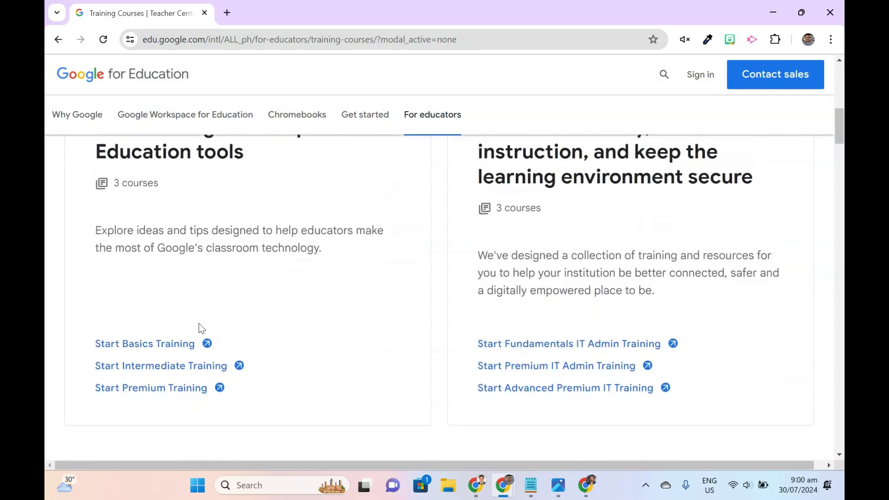
{"action": "left_click", "coordinate": [156, 352]}
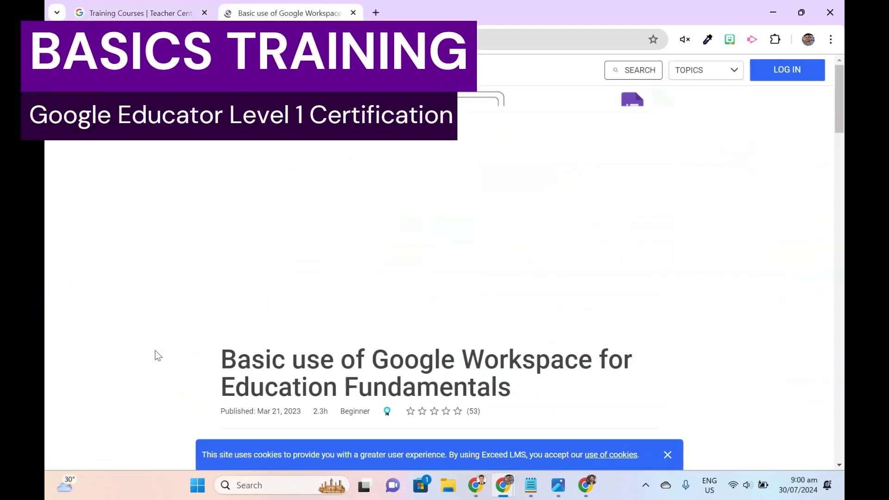
Read through the Basics course outline, then close its tab
{"action": "scroll", "coordinate": [362, 395], "scroll_direction": "down", "scroll_amount": 8}
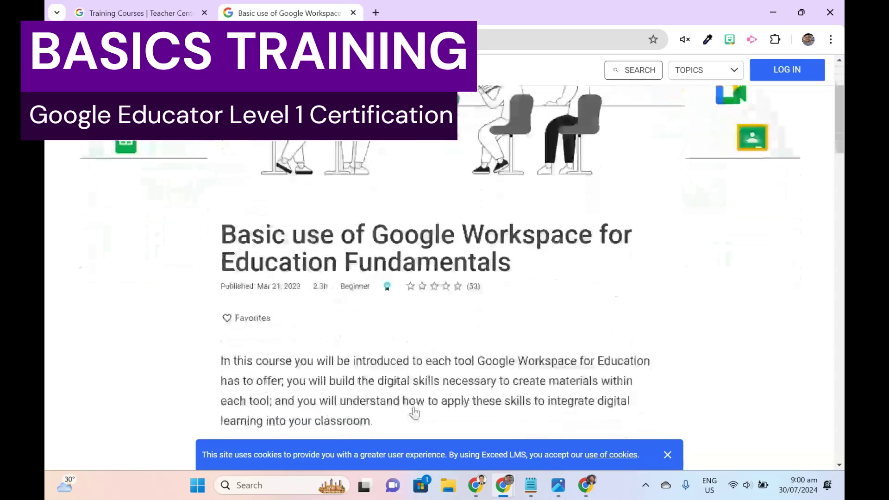
{"action": "scroll", "coordinate": [410, 404], "scroll_direction": "down", "scroll_amount": 18}
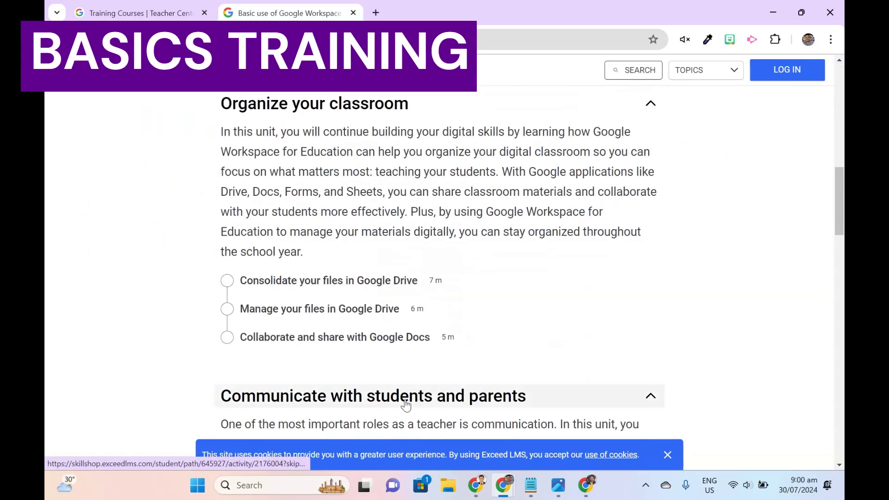
{"action": "scroll", "coordinate": [403, 399], "scroll_direction": "down", "scroll_amount": 15}
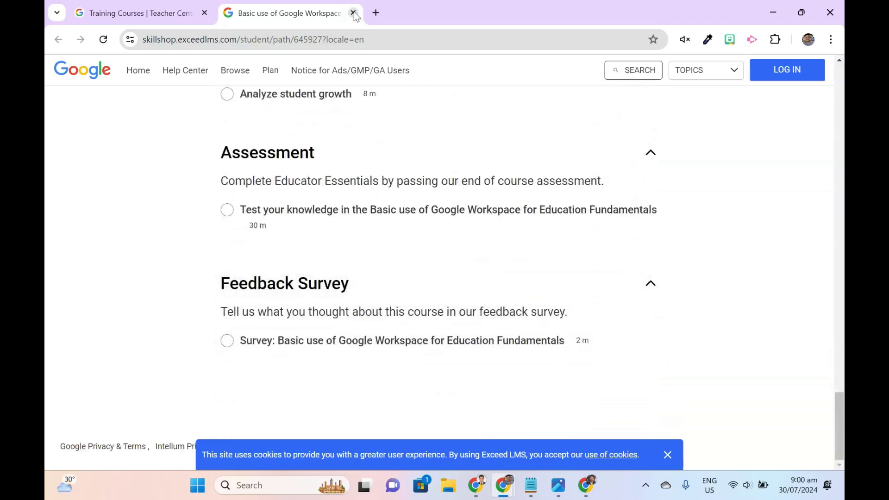
{"action": "left_click", "coordinate": [354, 12]}
Open the Intermediate Training course, read its outline, and close it
{"action": "left_click", "coordinate": [204, 371]}
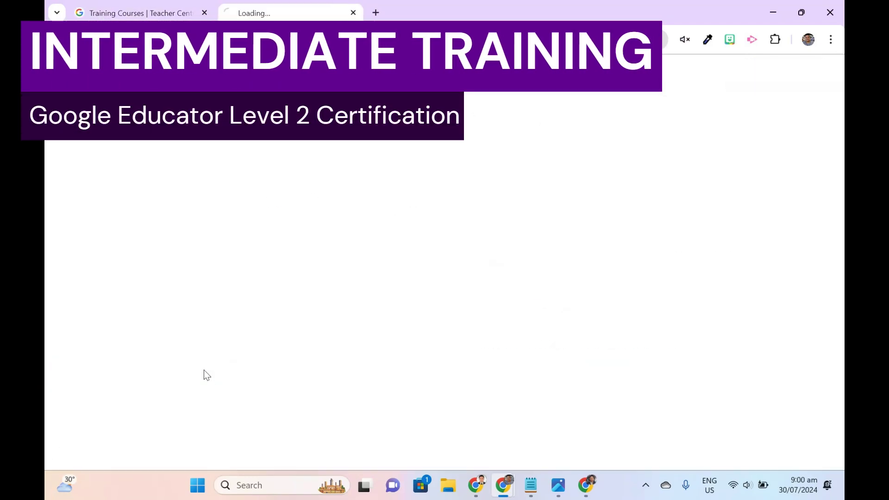
{"action": "scroll", "coordinate": [394, 280], "scroll_direction": "down", "scroll_amount": 6}
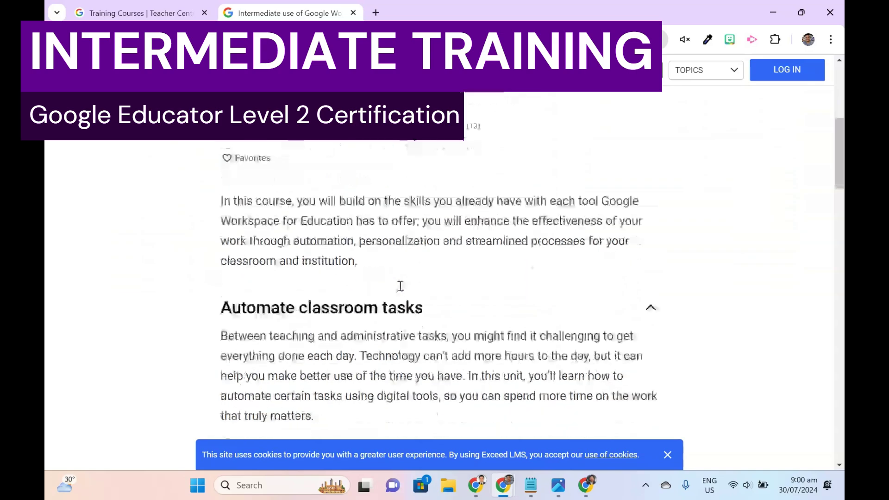
{"action": "scroll", "coordinate": [400, 286], "scroll_direction": "down", "scroll_amount": 20}
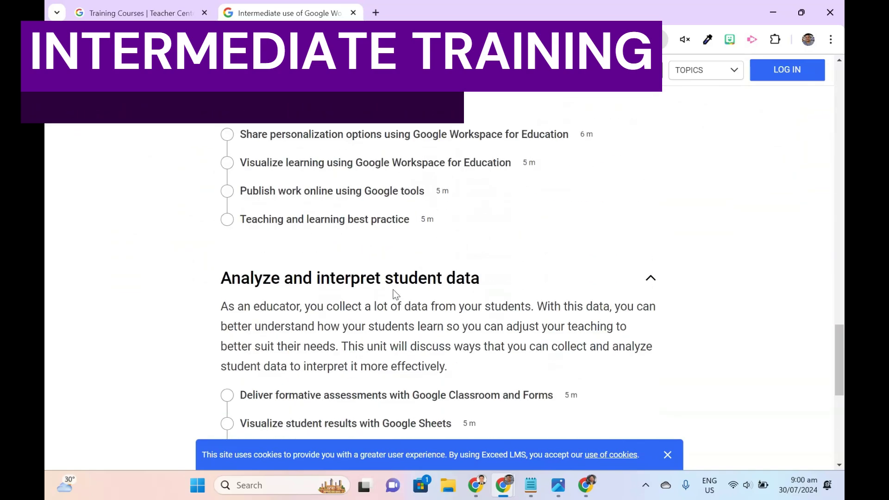
{"action": "scroll", "coordinate": [395, 294], "scroll_direction": "down", "scroll_amount": 10}
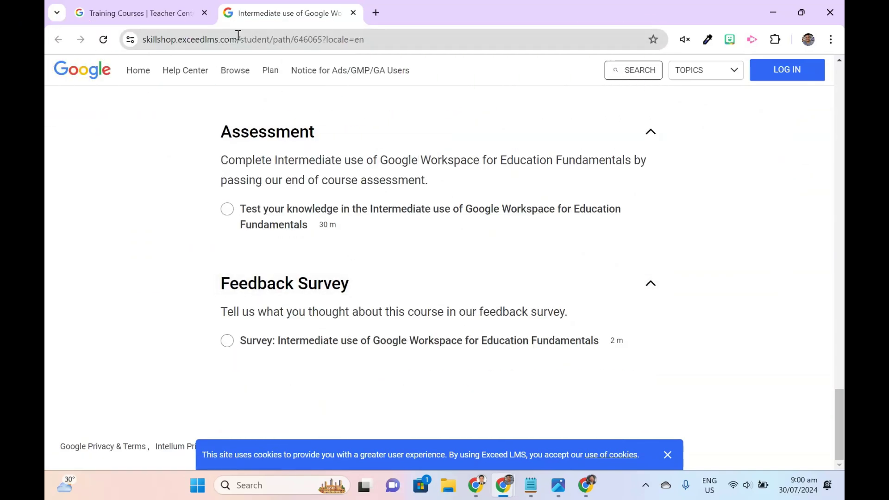
{"action": "left_click", "coordinate": [353, 13]}
Open the Premium Training course, read its outline, and close the tab
{"action": "left_click", "coordinate": [176, 388]}
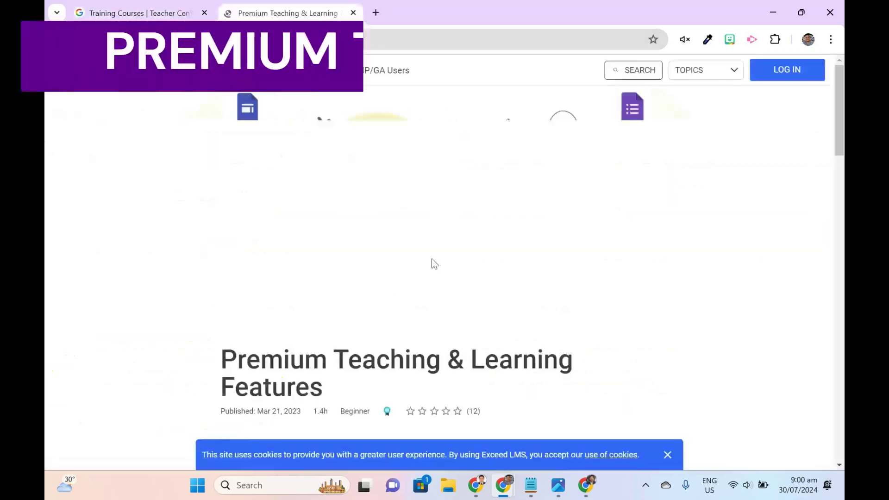
{"action": "scroll", "coordinate": [458, 271], "scroll_direction": "down", "scroll_amount": 5}
{"action": "scroll", "coordinate": [454, 255], "scroll_direction": "down", "scroll_amount": 4}
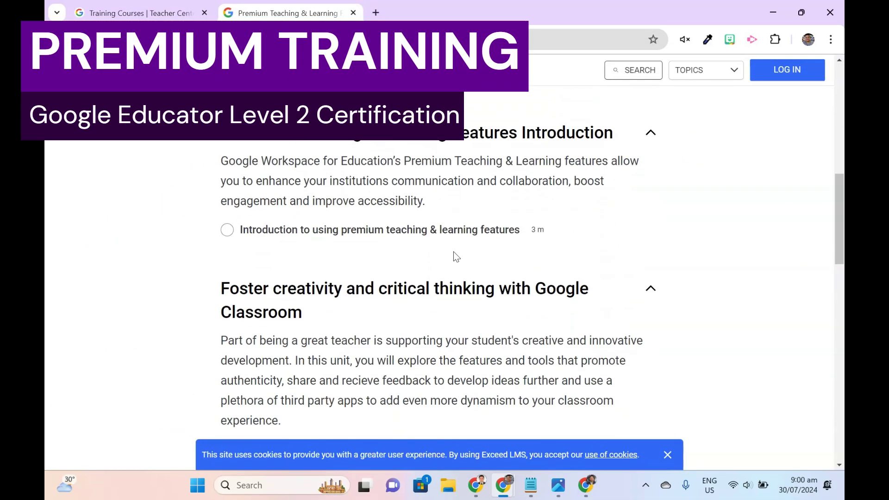
{"action": "scroll", "coordinate": [456, 250], "scroll_direction": "down", "scroll_amount": 15}
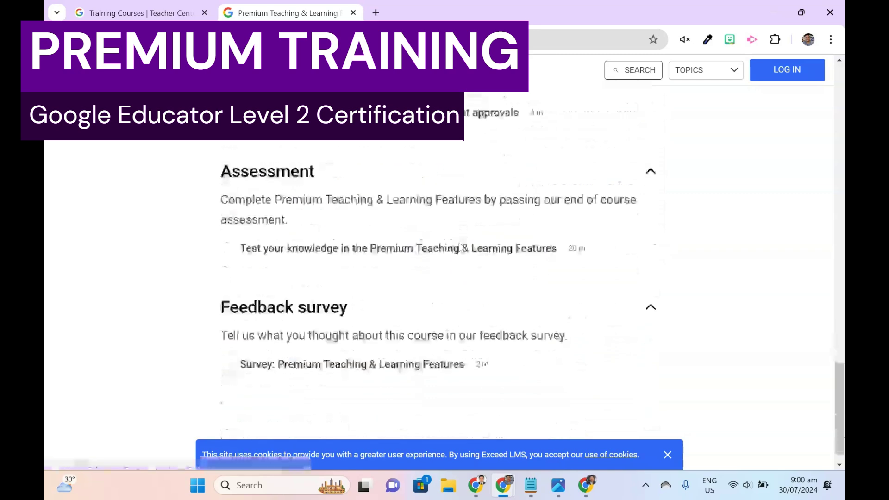
{"action": "key", "text": "ctrl+w"}
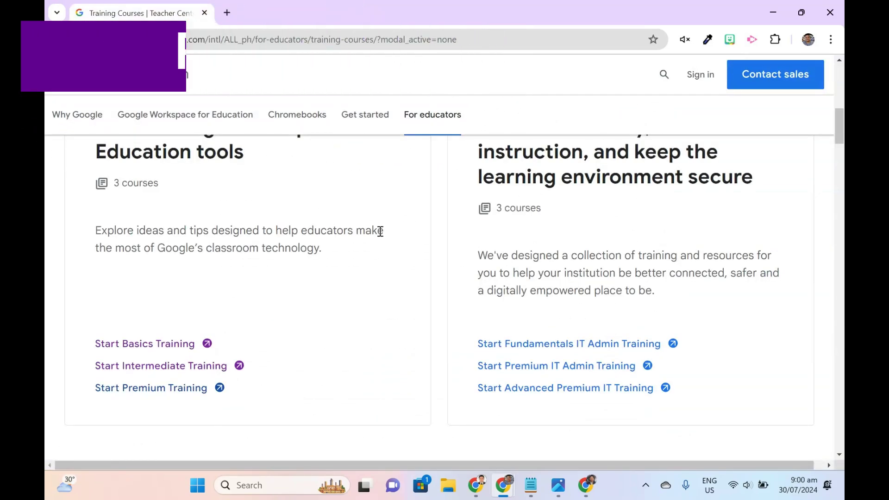
Return to the Teacher Center overview and open the educator certifications information
{"action": "scroll", "coordinate": [843, 98], "scroll_direction": "up", "scroll_amount": 8}
{"action": "scroll", "coordinate": [842, 95], "scroll_direction": "up", "scroll_amount": 4}
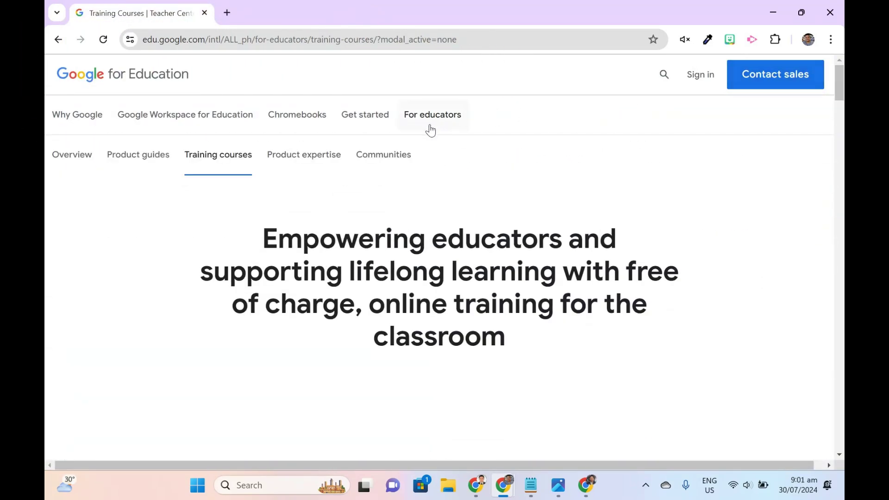
{"action": "left_click", "coordinate": [85, 160]}
{"action": "scroll", "coordinate": [434, 264], "scroll_direction": "down", "scroll_amount": 2}
{"action": "scroll", "coordinate": [433, 265], "scroll_direction": "down", "scroll_amount": 15}
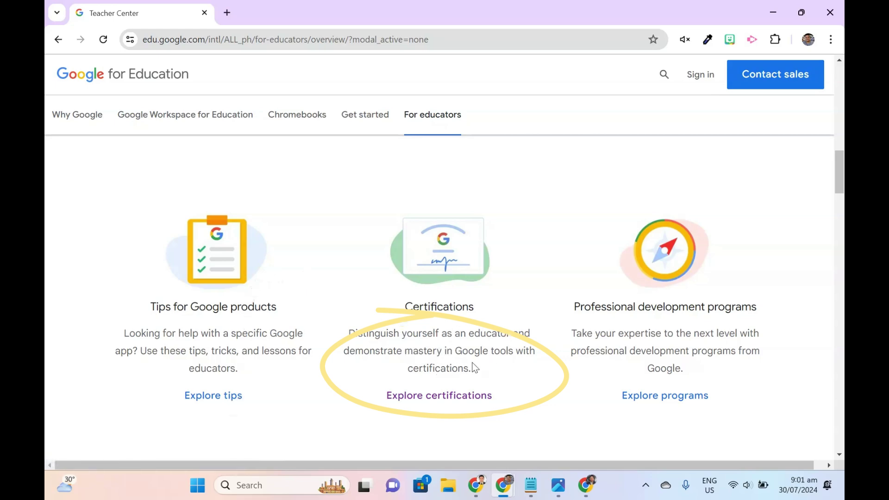
{"action": "left_click", "coordinate": [432, 401]}
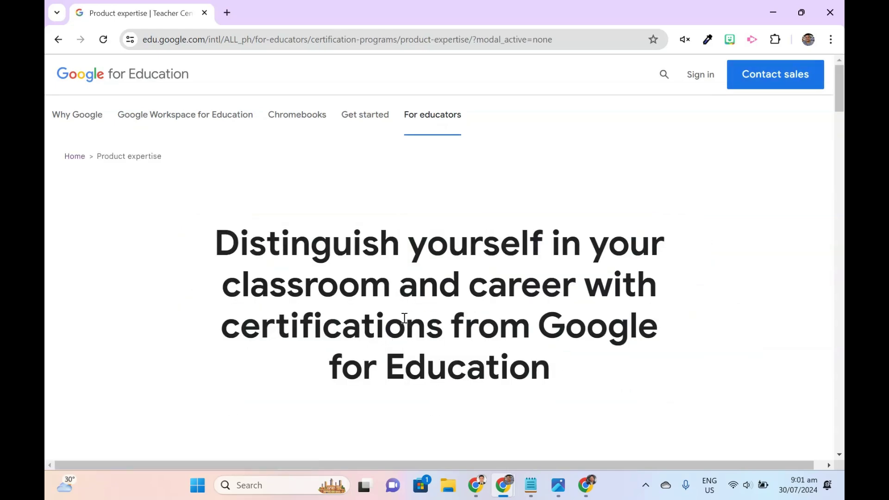
Browse the certifications and open the Educator Level 2 certification page
{"action": "scroll", "coordinate": [405, 320], "scroll_direction": "down", "scroll_amount": 5}
{"action": "scroll", "coordinate": [403, 318], "scroll_direction": "down", "scroll_amount": 3}
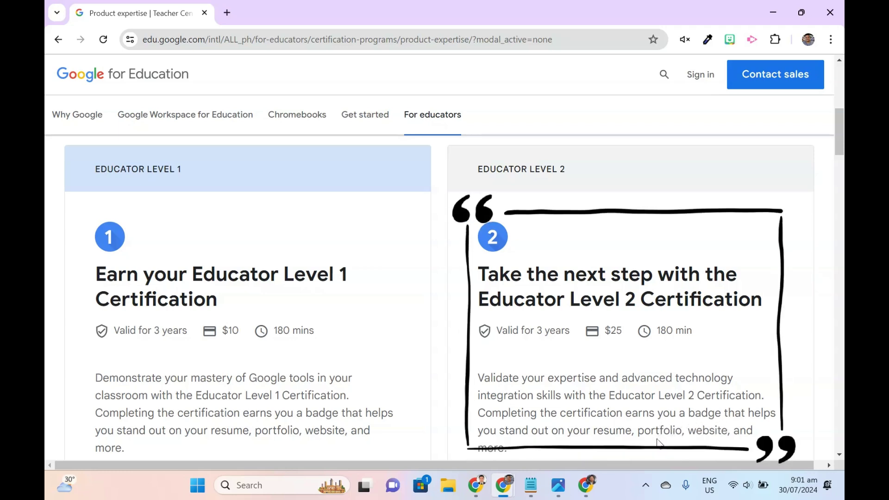
{"action": "scroll", "coordinate": [709, 434], "scroll_direction": "down", "scroll_amount": 3}
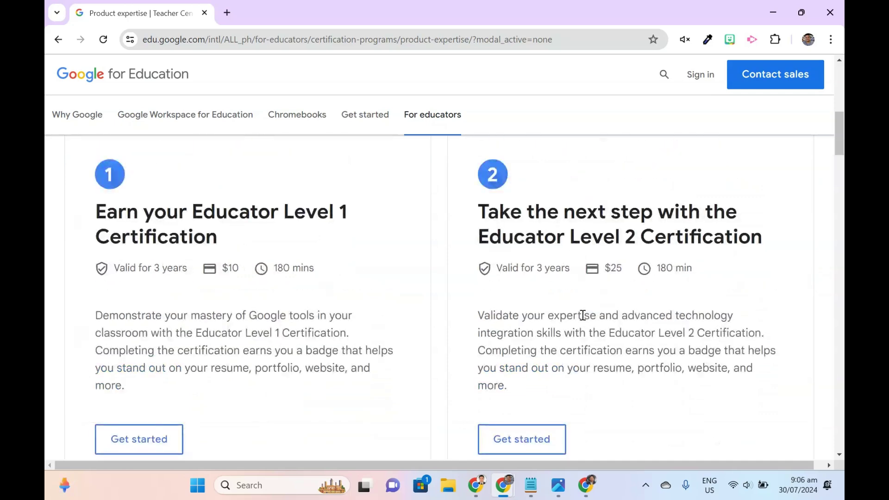
{"action": "scroll", "coordinate": [616, 346], "scroll_direction": "up", "scroll_amount": 1}
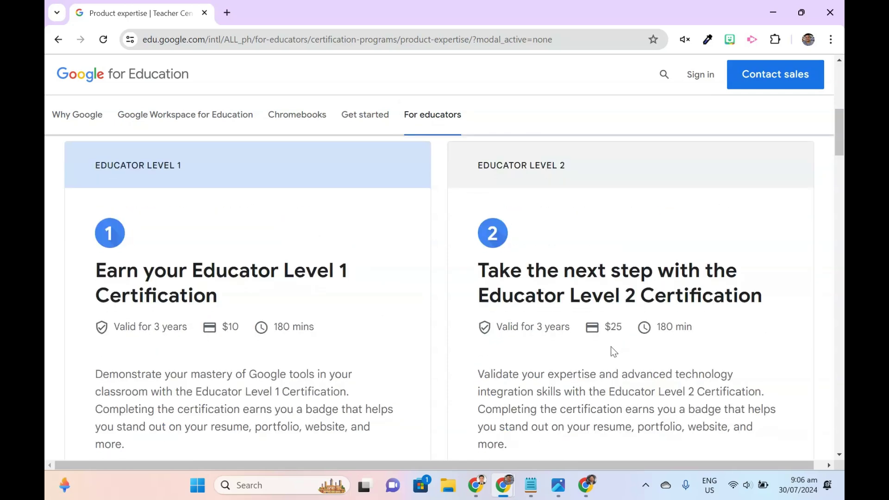
{"action": "scroll", "coordinate": [610, 346], "scroll_direction": "down", "scroll_amount": 3}
{"action": "left_click", "coordinate": [532, 392]}
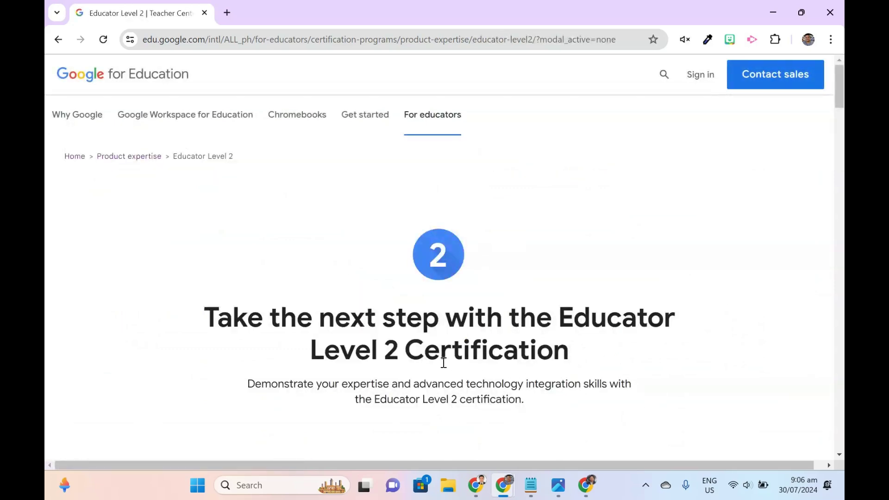
Scroll to 'Take the certification exam' and start registering for the Level 2 exam
{"action": "scroll", "coordinate": [492, 349], "scroll_direction": "down", "scroll_amount": 1}
{"action": "scroll", "coordinate": [393, 326], "scroll_direction": "down", "scroll_amount": 4}
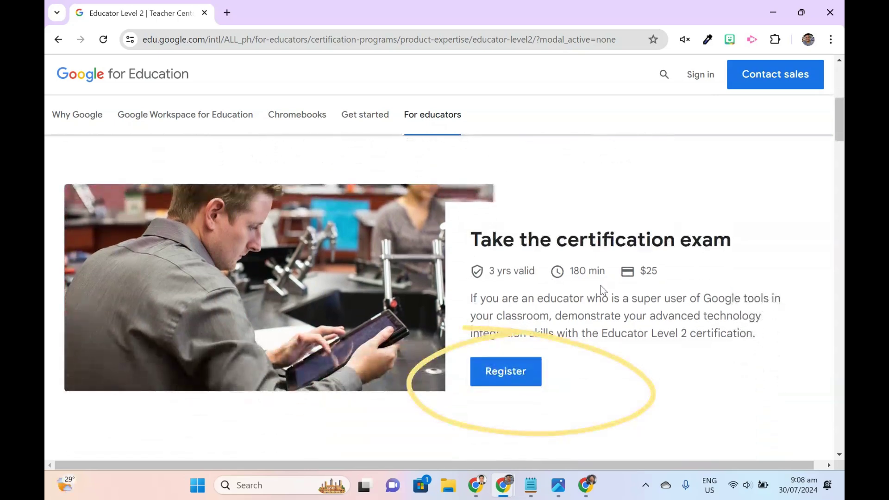
{"action": "left_click", "coordinate": [529, 371]}
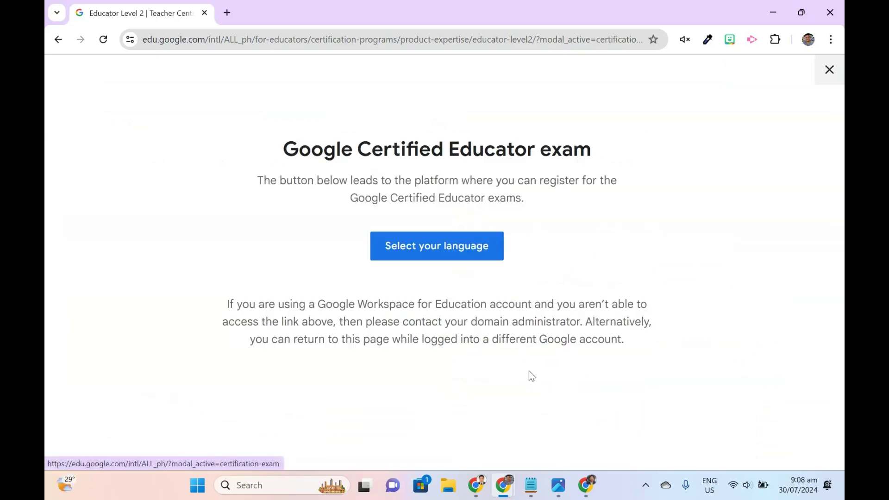
Register with English as exam language, sign in with the Google account, and open My Assessments
{"action": "left_click", "coordinate": [458, 260]}
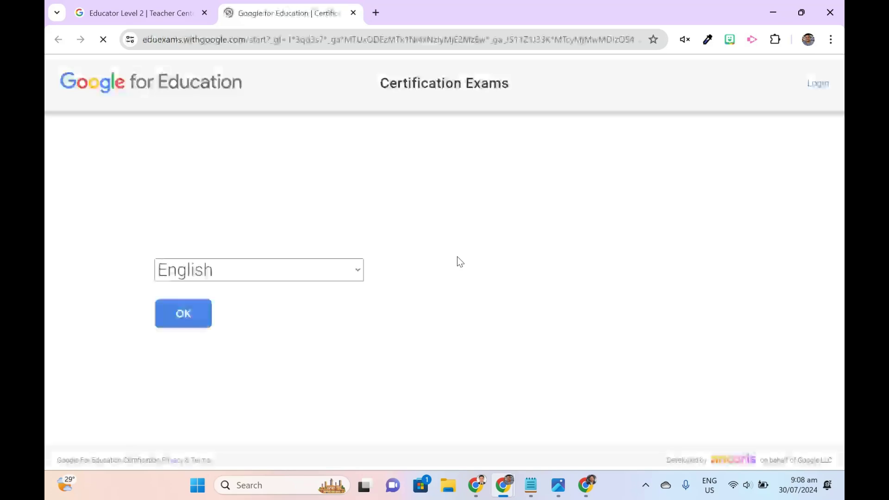
{"action": "left_click", "coordinate": [199, 318]}
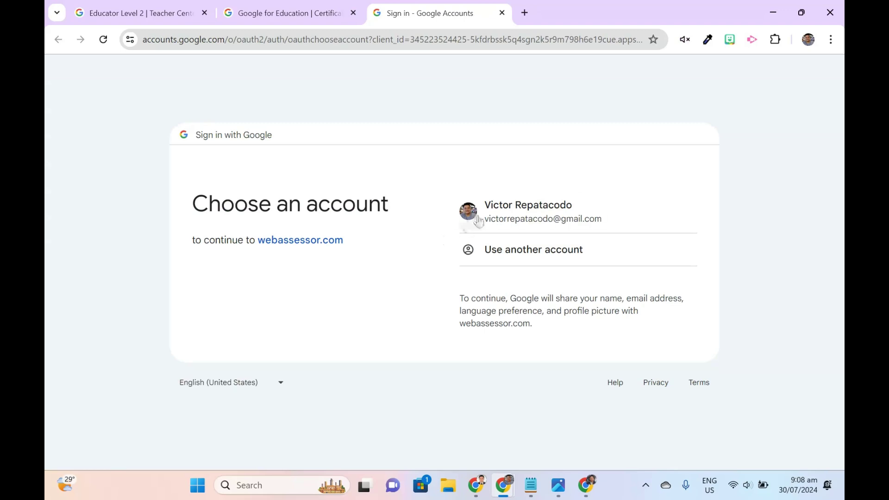
{"action": "left_click", "coordinate": [507, 215]}
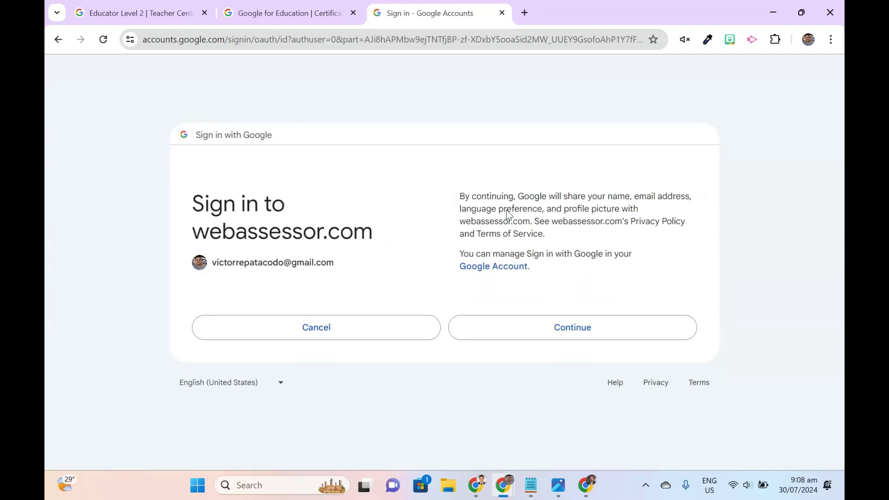
{"action": "left_click", "coordinate": [535, 332]}
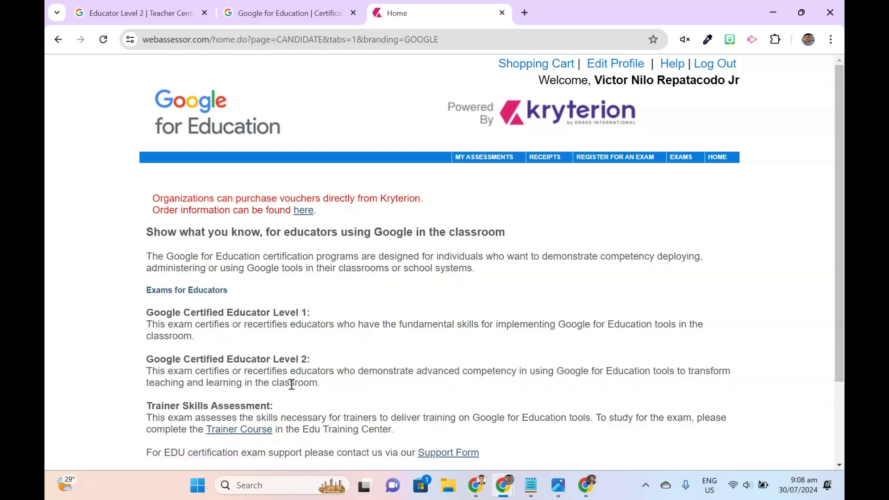
{"action": "left_click", "coordinate": [499, 159]}
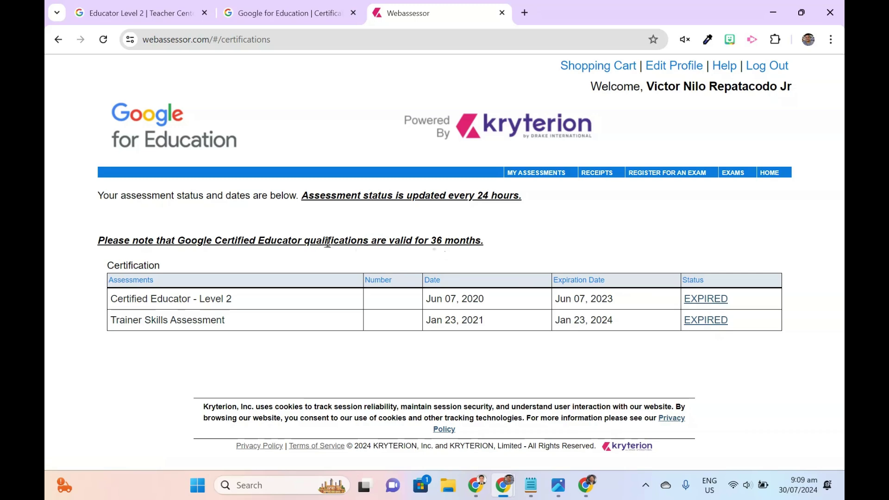
Check the Level 2 receipt details without generating one, then open the Exams overview
{"action": "left_click", "coordinate": [602, 173]}
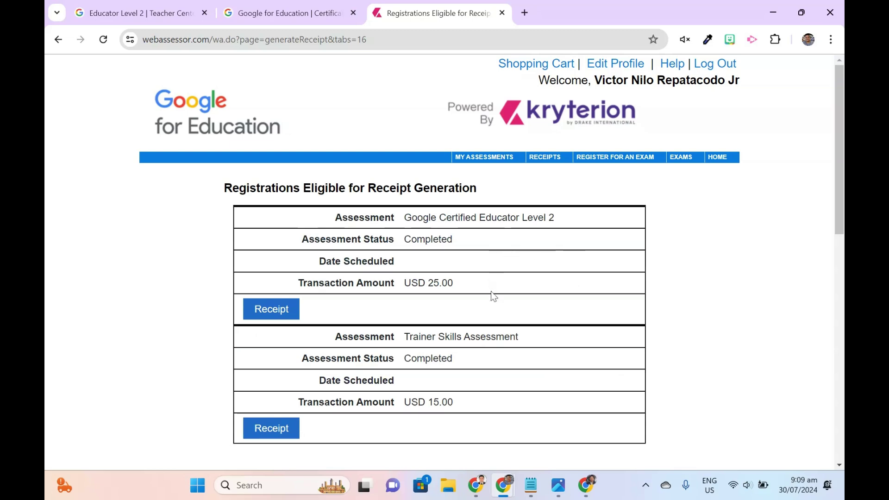
{"action": "scroll", "coordinate": [491, 371], "scroll_direction": "down", "scroll_amount": 10}
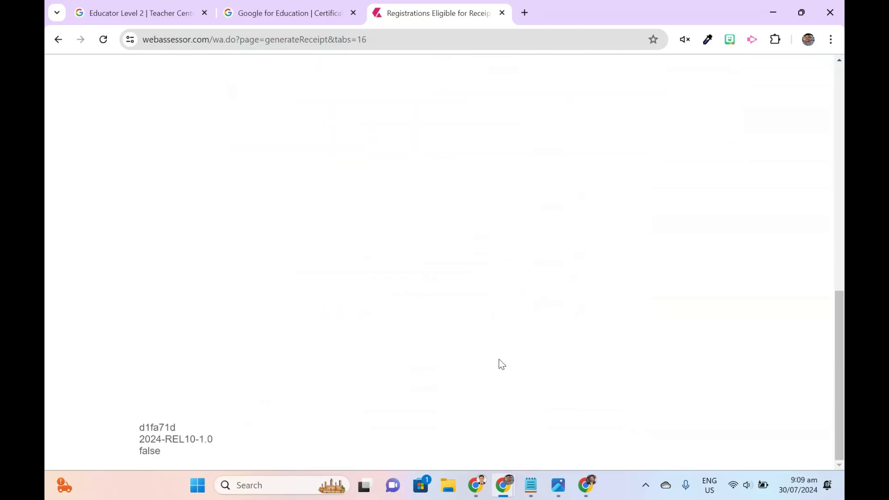
{"action": "scroll", "coordinate": [499, 359], "scroll_direction": "up", "scroll_amount": 10}
{"action": "left_click", "coordinate": [292, 315]}
{"action": "scroll", "coordinate": [435, 306], "scroll_direction": "down", "scroll_amount": 8}
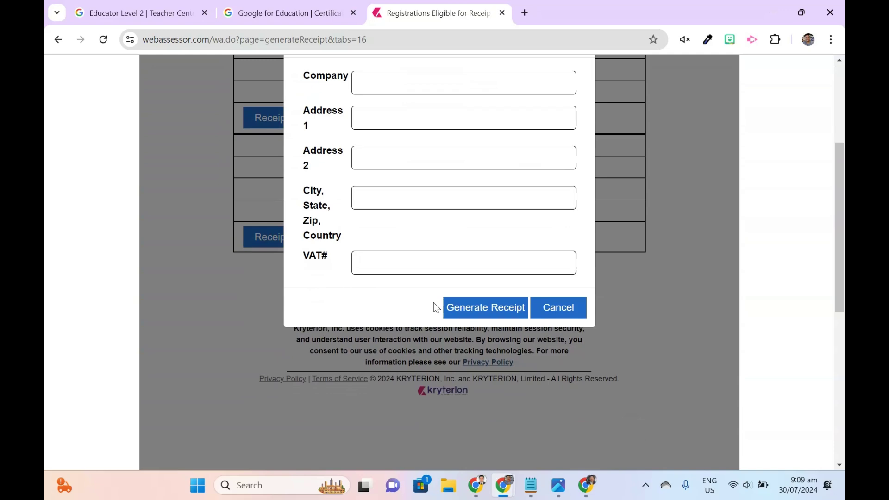
{"action": "left_click", "coordinate": [558, 127]}
{"action": "left_click", "coordinate": [613, 160]}
{"action": "left_click", "coordinate": [676, 159]}
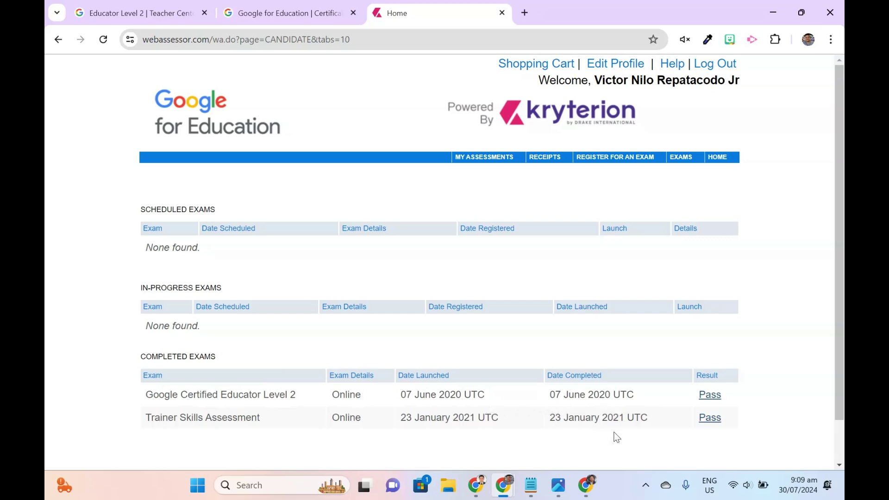
View the transcript for the passed Level 2 exam, then return to the Exams overview
{"action": "left_click", "coordinate": [705, 396]}
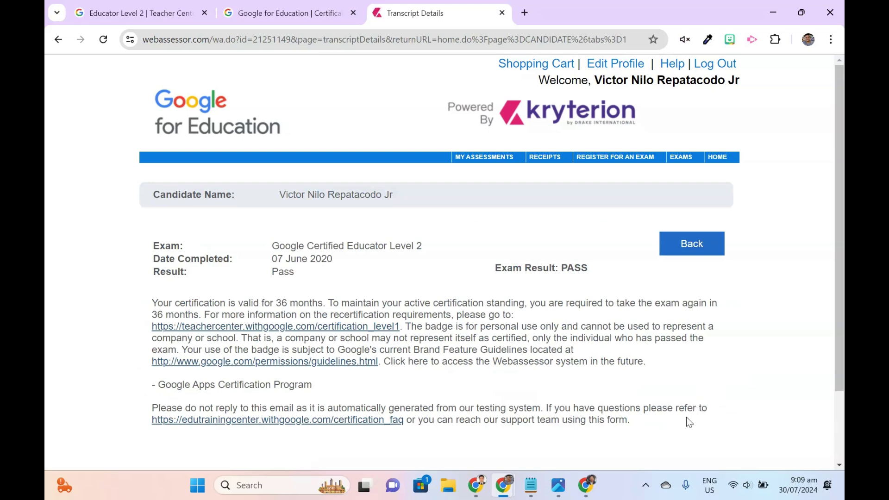
{"action": "left_click", "coordinate": [691, 243]}
{"action": "left_click", "coordinate": [674, 164]}
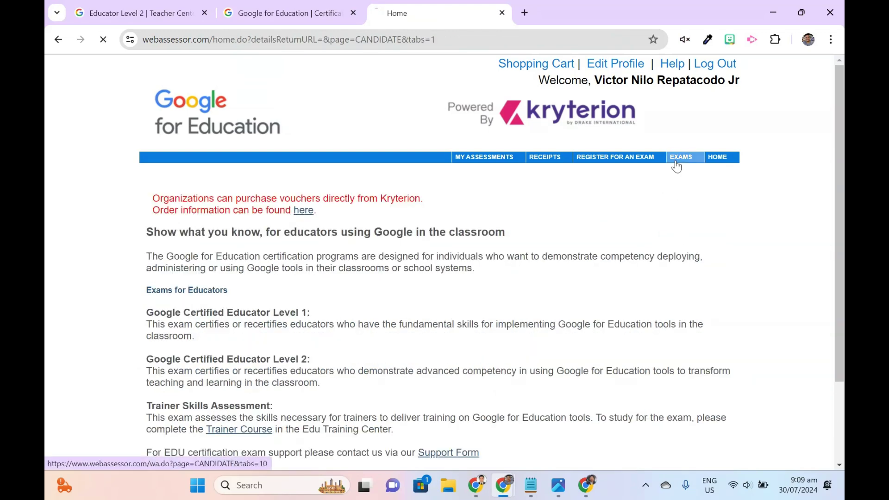
{"action": "scroll", "coordinate": [645, 235], "scroll_direction": "down", "scroll_amount": 1}
{"action": "scroll", "coordinate": [645, 234], "scroll_direction": "up", "scroll_amount": 1}
In the exam catalogue, expand educator and trainer exams and buy Google Certified Educator Level 2
{"action": "left_click", "coordinate": [619, 159]}
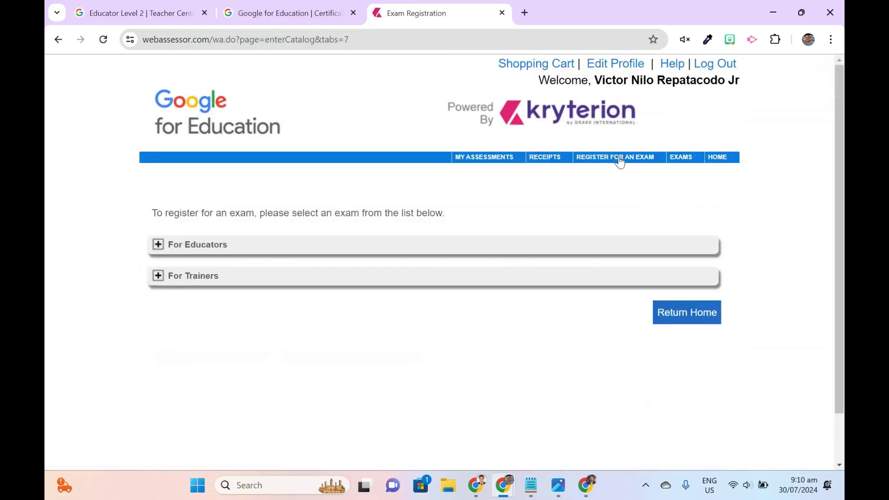
{"action": "left_click", "coordinate": [157, 246]}
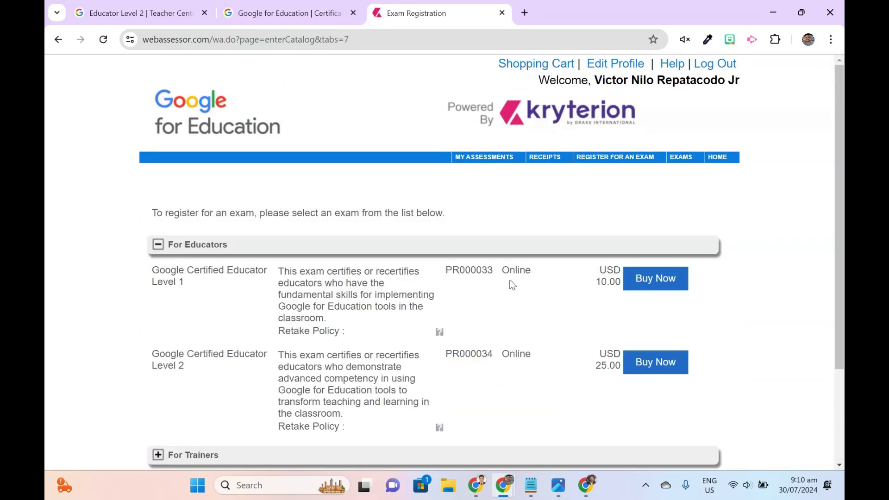
{"action": "scroll", "coordinate": [489, 327], "scroll_direction": "down", "scroll_amount": 1}
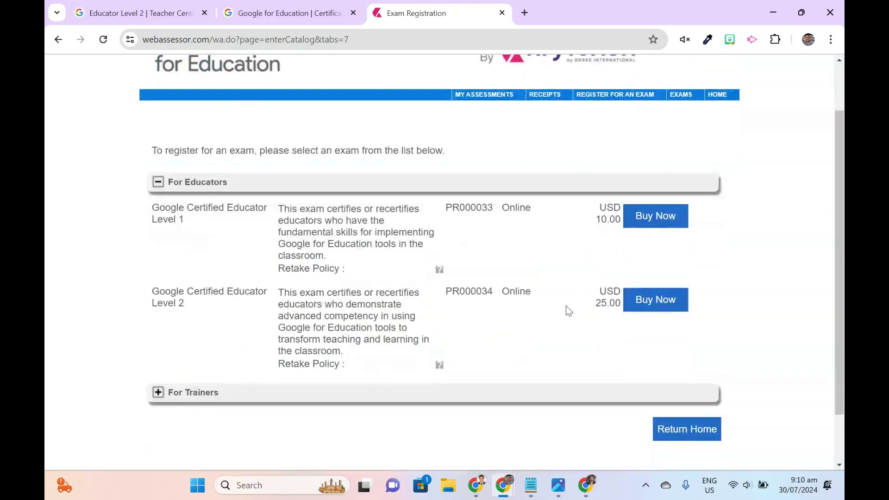
{"action": "scroll", "coordinate": [569, 310], "scroll_direction": "down", "scroll_amount": 1}
{"action": "left_click", "coordinate": [158, 329]}
{"action": "scroll", "coordinate": [231, 343], "scroll_direction": "down", "scroll_amount": 2}
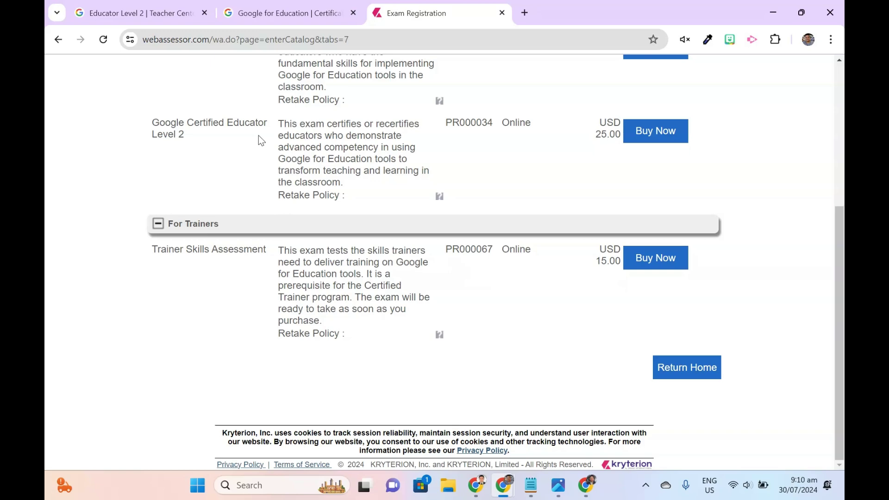
{"action": "scroll", "coordinate": [349, 168], "scroll_direction": "up", "scroll_amount": 4}
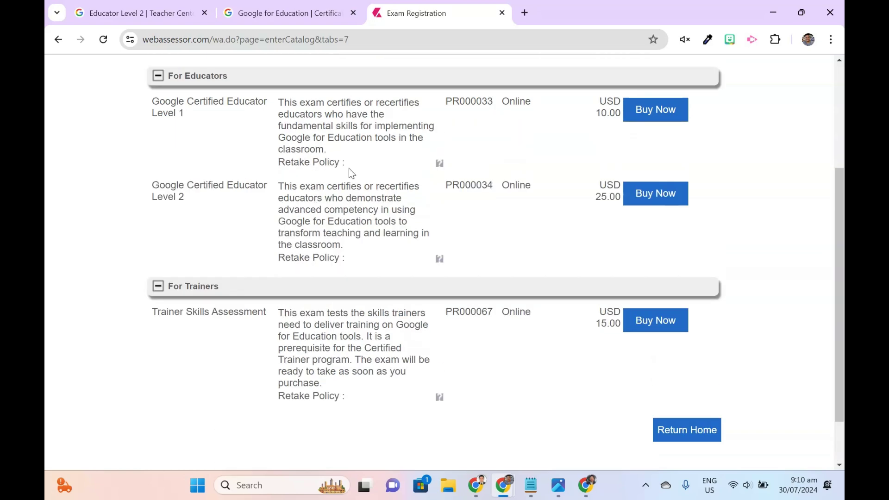
{"action": "left_click", "coordinate": [662, 366]}
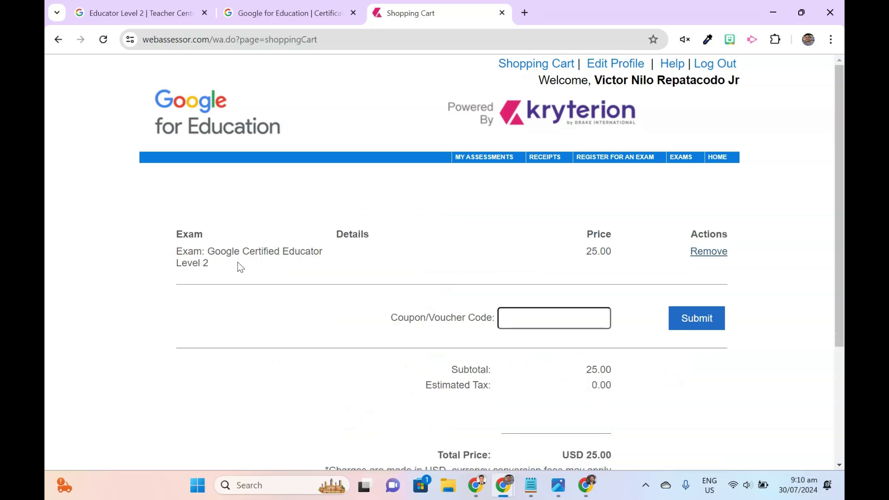
Check out the cart and submit the card number, expiration date and CVV
{"action": "scroll", "coordinate": [582, 327], "scroll_direction": "down", "scroll_amount": 3}
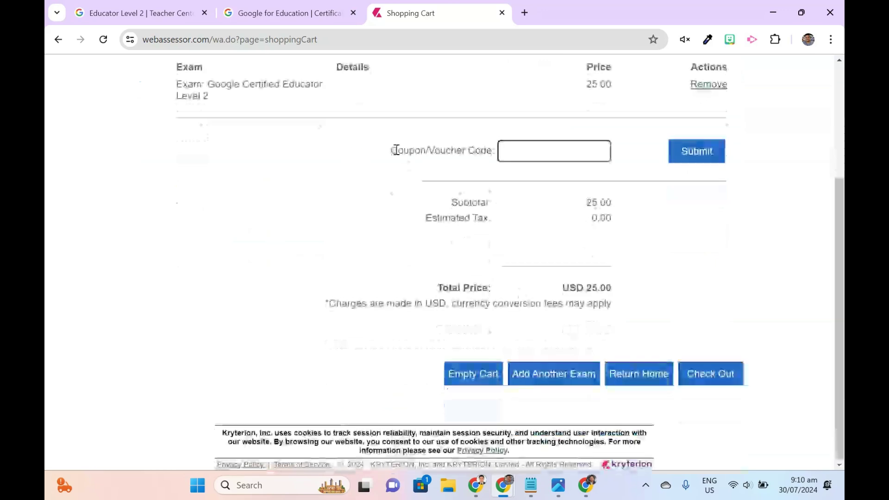
{"action": "left_click", "coordinate": [709, 376]}
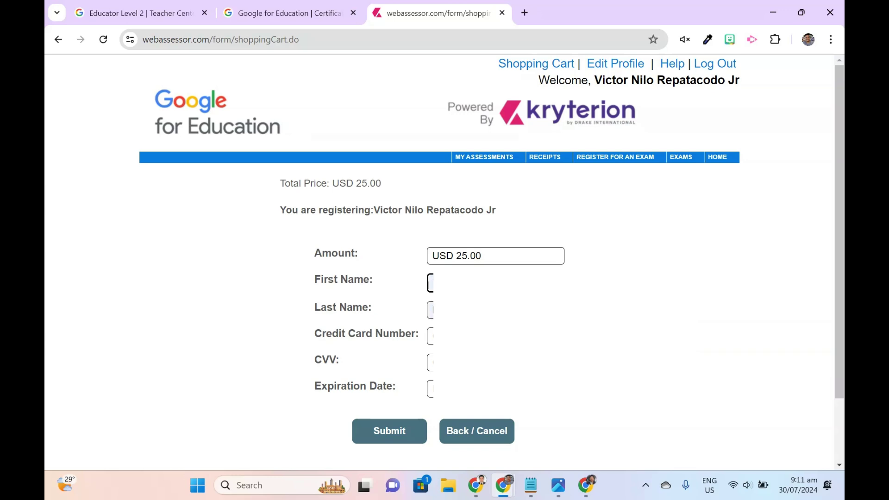
{"action": "left_click", "coordinate": [431, 336]}
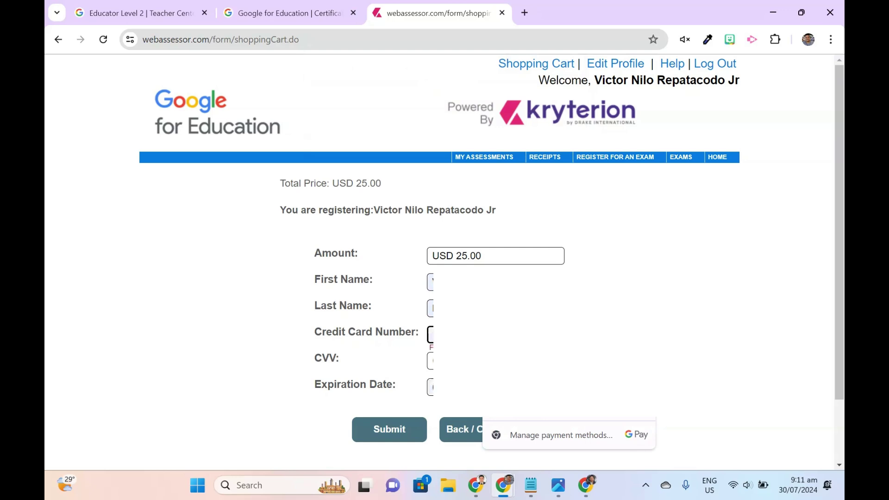
{"action": "left_click", "coordinate": [431, 387]}
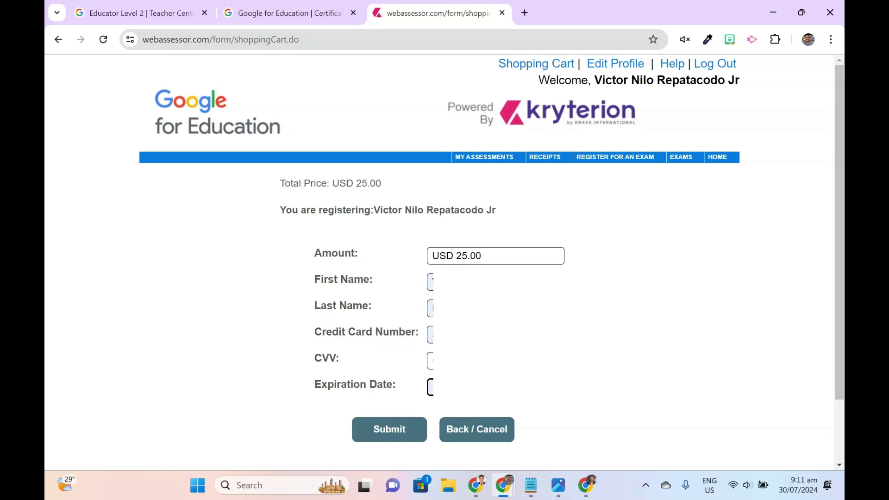
{"action": "left_click", "coordinate": [431, 361]}
{"action": "left_click", "coordinate": [400, 440]}
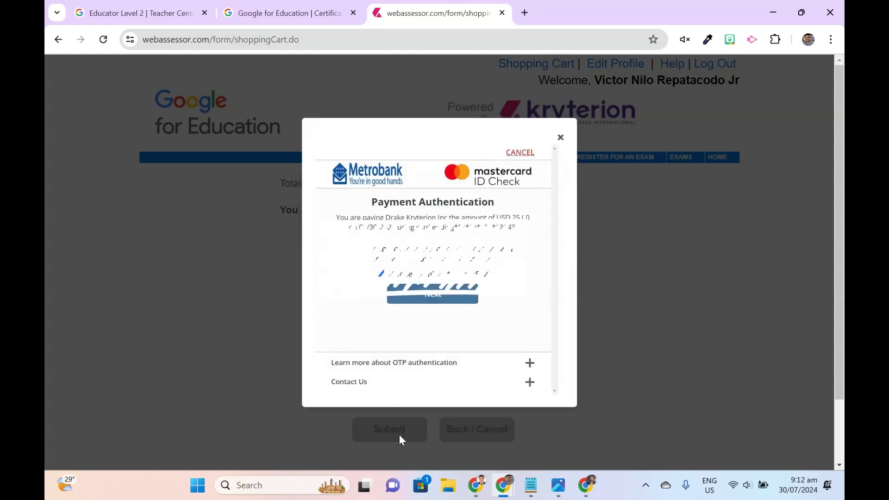
Verify the USD 25.00 payment with the bank's one-time password
{"action": "left_click", "coordinate": [436, 300]}
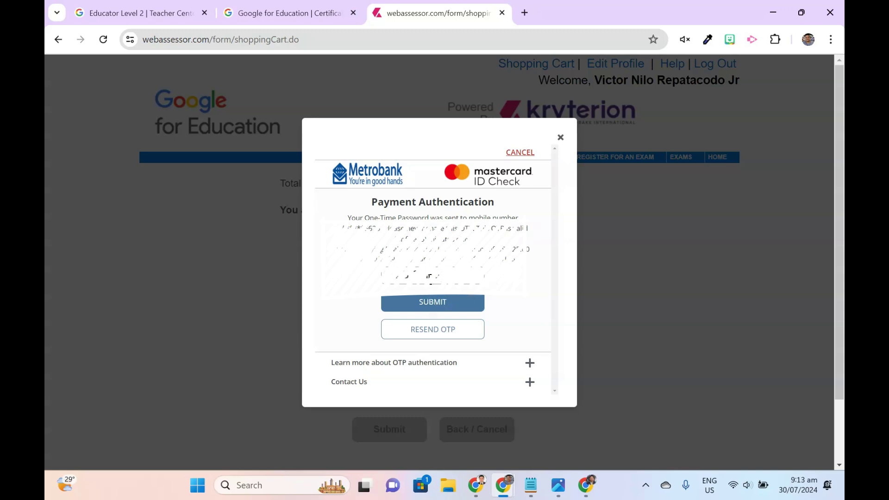
{"action": "left_click", "coordinate": [448, 306]}
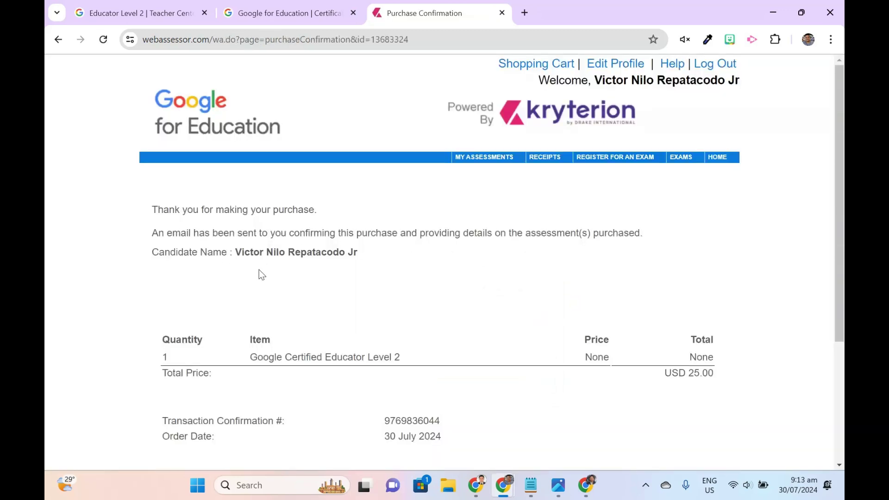
Print the purchase confirmation with the page layout set to Portrait
{"action": "scroll", "coordinate": [262, 275], "scroll_direction": "down", "scroll_amount": 4}
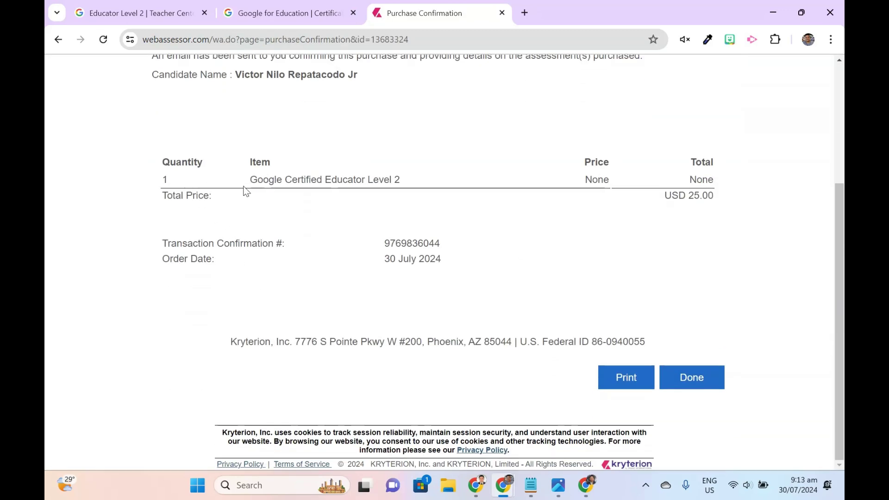
{"action": "left_click", "coordinate": [630, 389]}
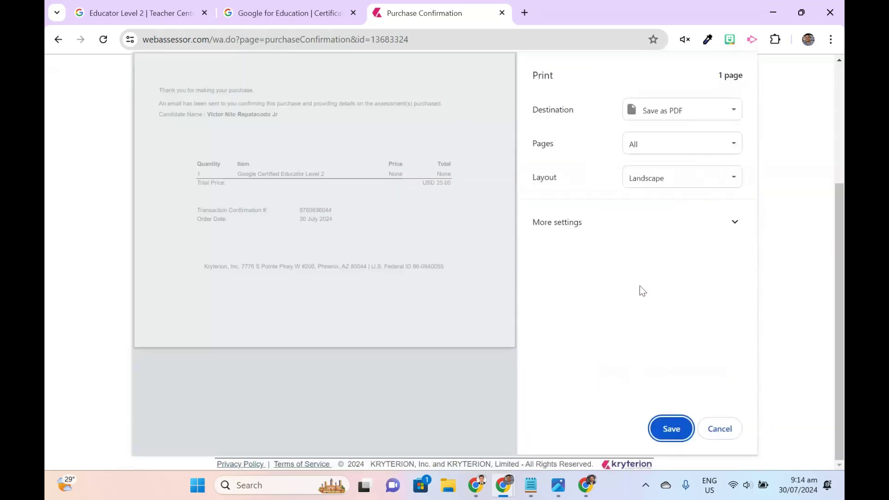
{"action": "left_click", "coordinate": [656, 183]}
{"action": "left_click", "coordinate": [657, 195]}
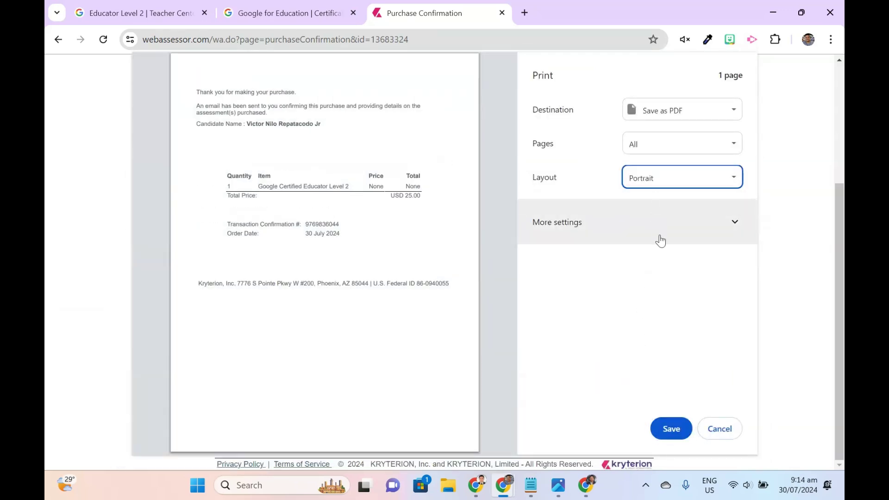
Save it as PDF 'Purchase Confirmation Level 2' and finish with Done
{"action": "left_click", "coordinate": [660, 427]}
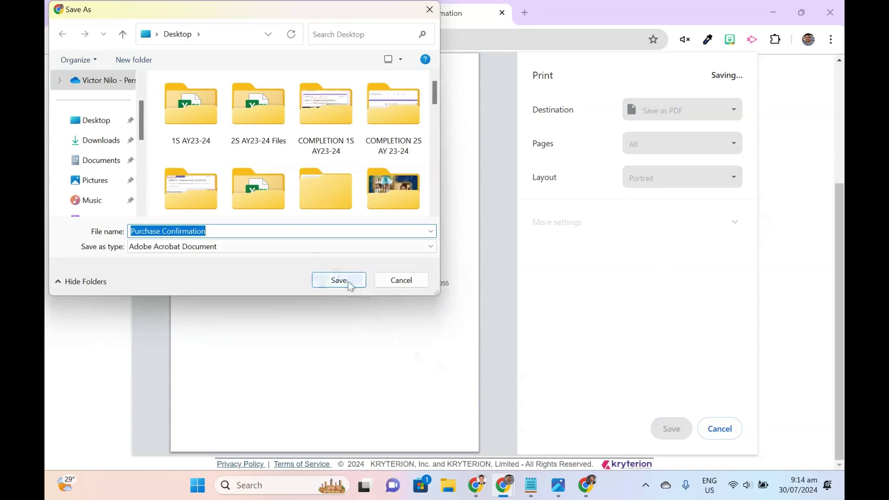
{"action": "left_click", "coordinate": [258, 232]}
{"action": "type", "text": "Level 2"}
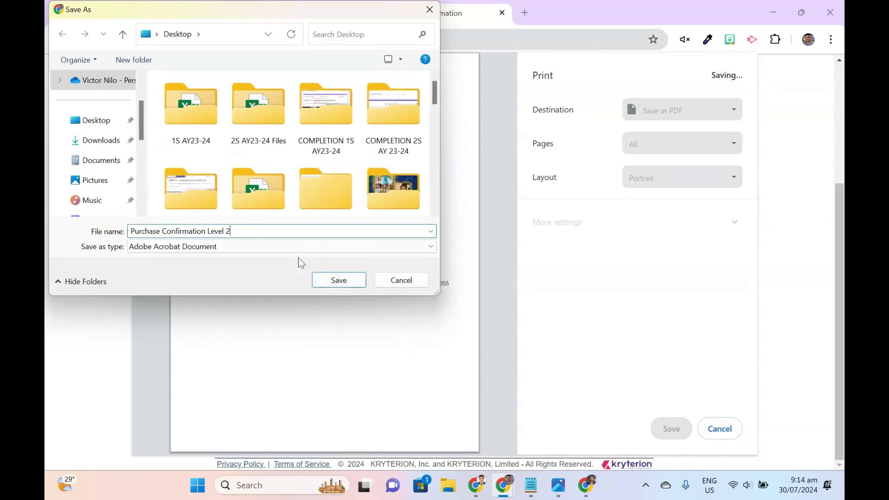
{"action": "left_click", "coordinate": [328, 278]}
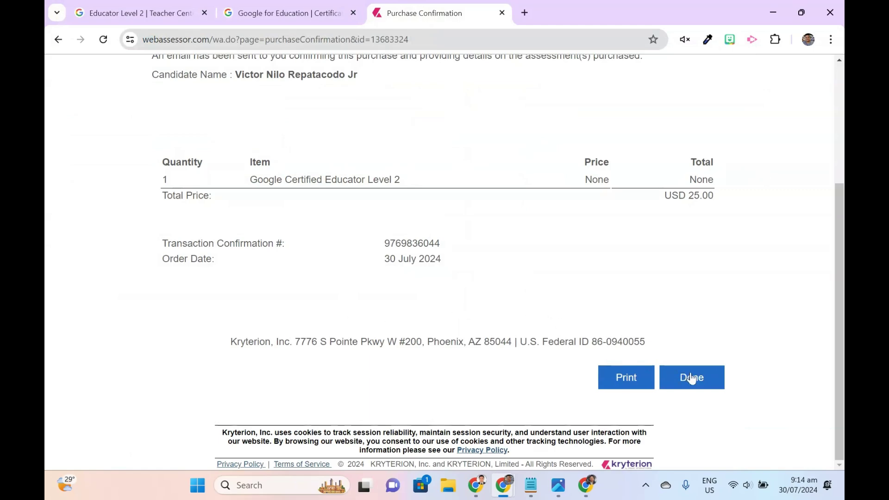
{"action": "left_click", "coordinate": [704, 384]}
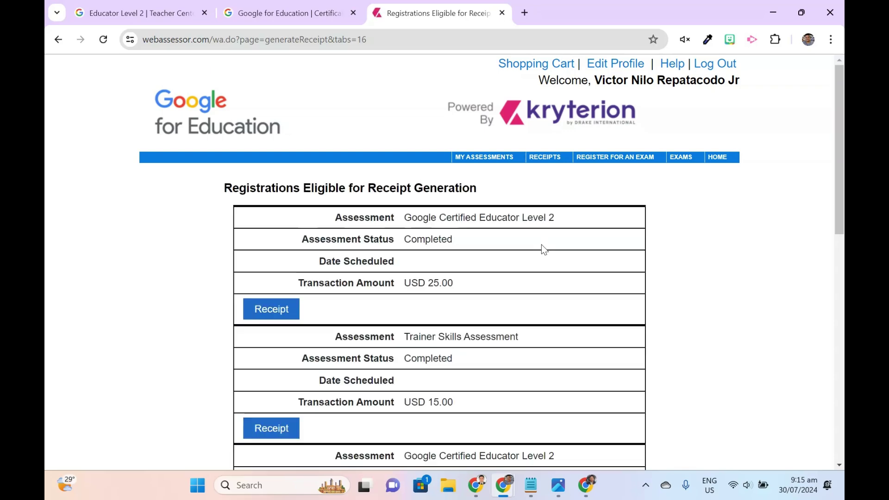
Open the Exams overview to confirm Google Certified Educator Level 2 under Scheduled Exams
{"action": "scroll", "coordinate": [541, 245], "scroll_direction": "down", "scroll_amount": 6}
{"action": "scroll", "coordinate": [541, 248], "scroll_direction": "up", "scroll_amount": 3}
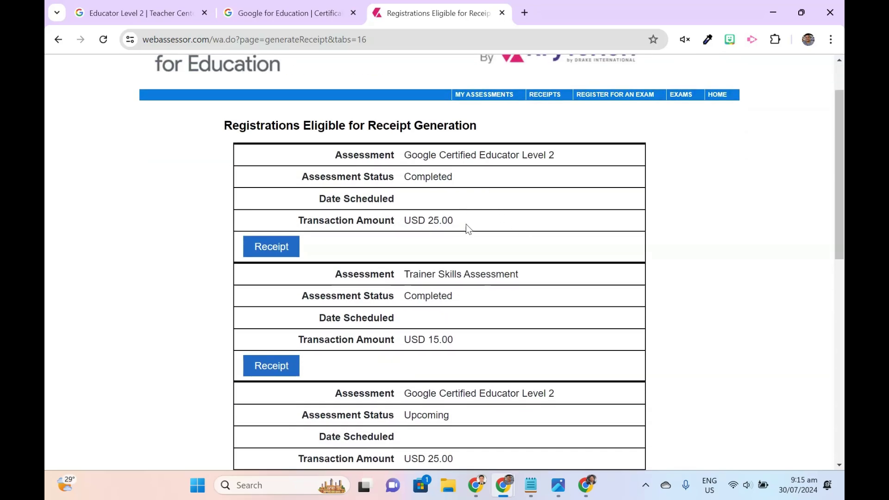
{"action": "scroll", "coordinate": [467, 229], "scroll_direction": "up", "scroll_amount": 2}
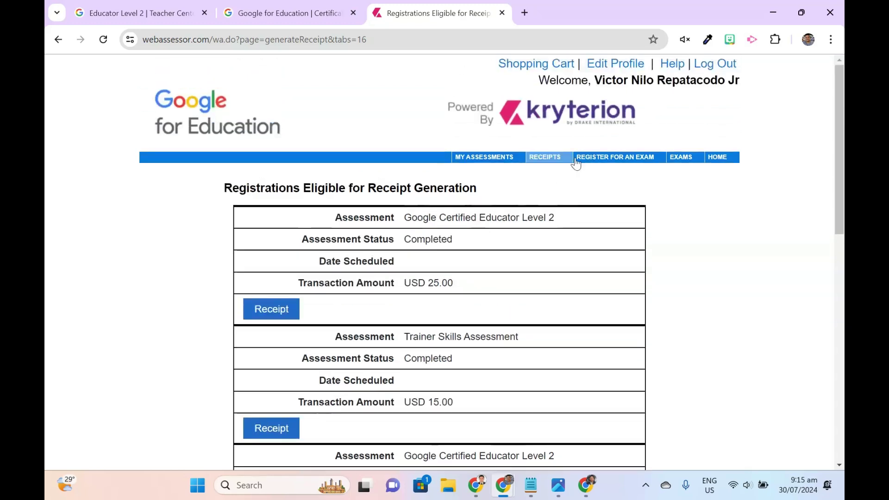
{"action": "left_click", "coordinate": [628, 157]}
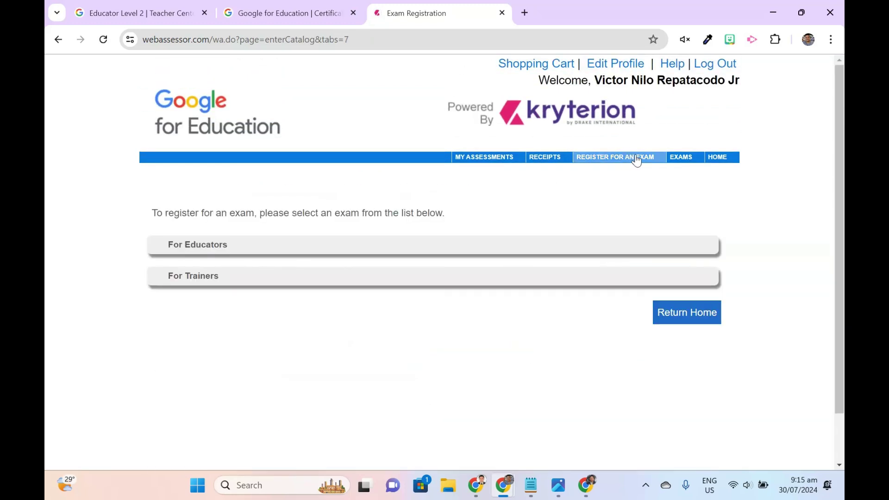
{"action": "left_click", "coordinate": [683, 158]}
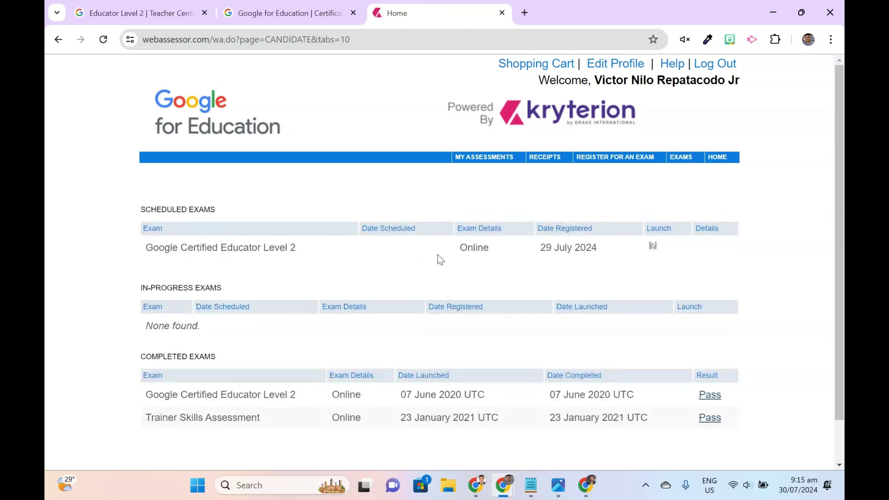
{"action": "mouse_move", "coordinate": [658, 248]}
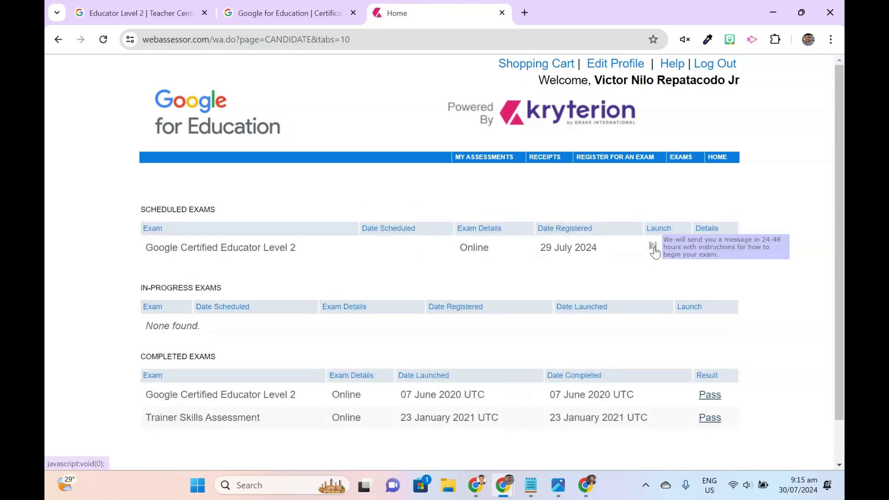